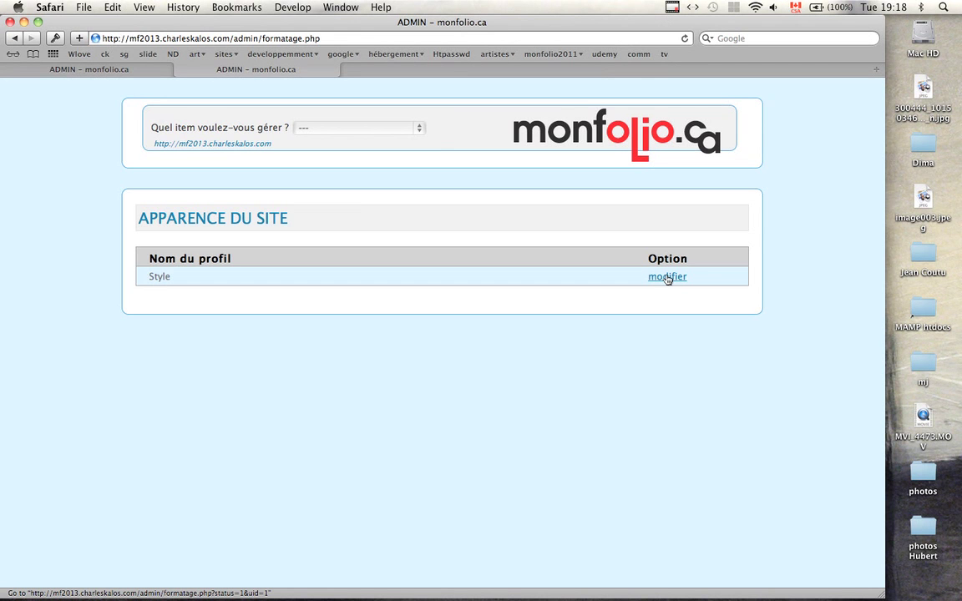
Step: Open the Style profile of the site appearance for modification and examine the font choices for the text boxes and menus
left_click(667, 278)
scroll(591, 330, "down", 15)
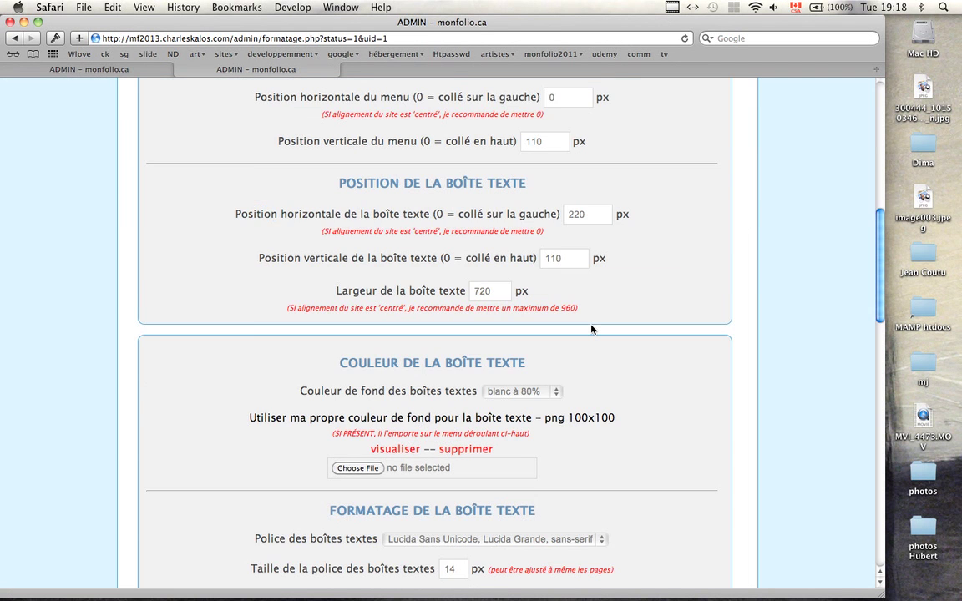
scroll(591, 330, "down", 3)
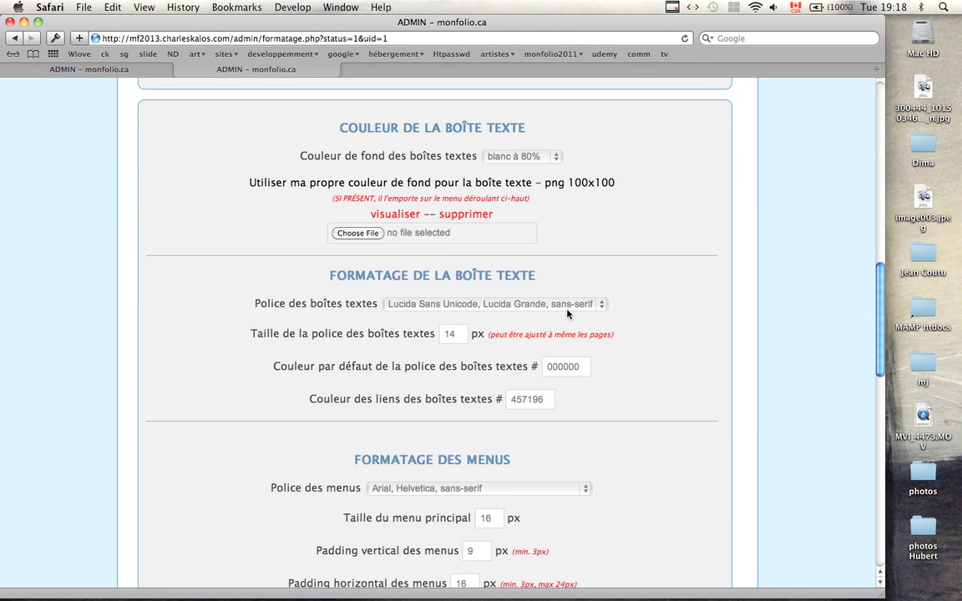
left_click(567, 307)
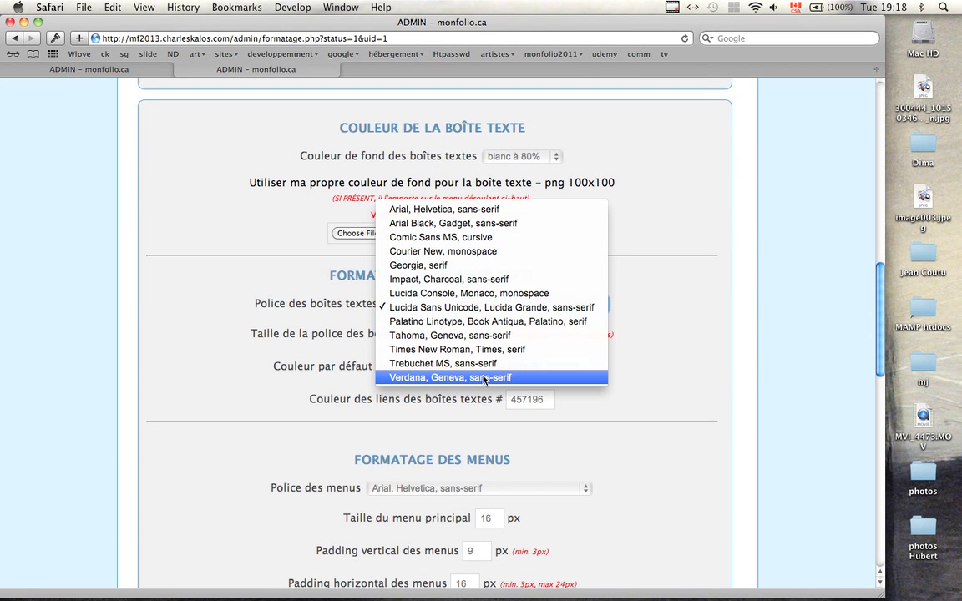
left_click(637, 247)
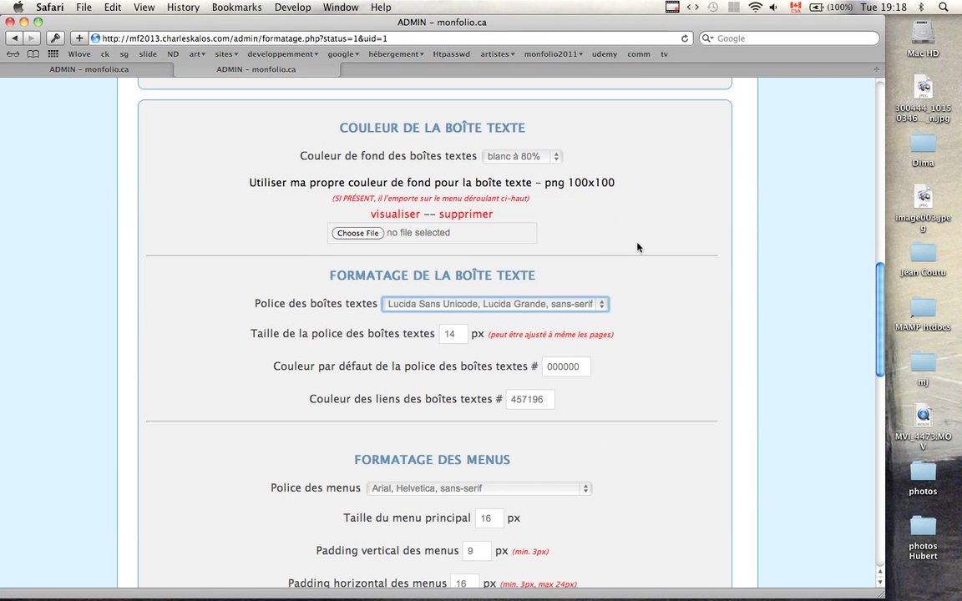
scroll(637, 247, "down", 5)
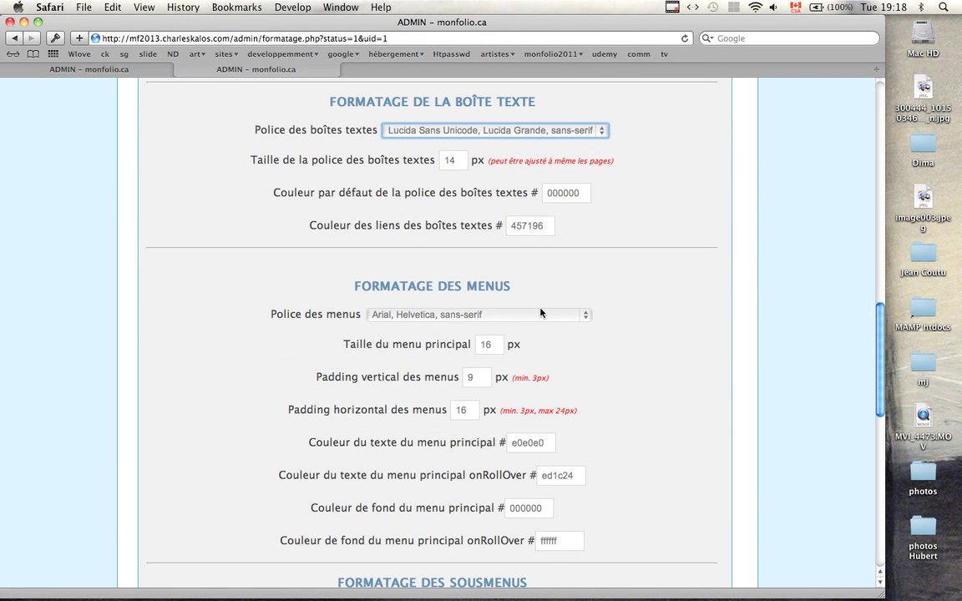
left_click(540, 314)
left_click(629, 286)
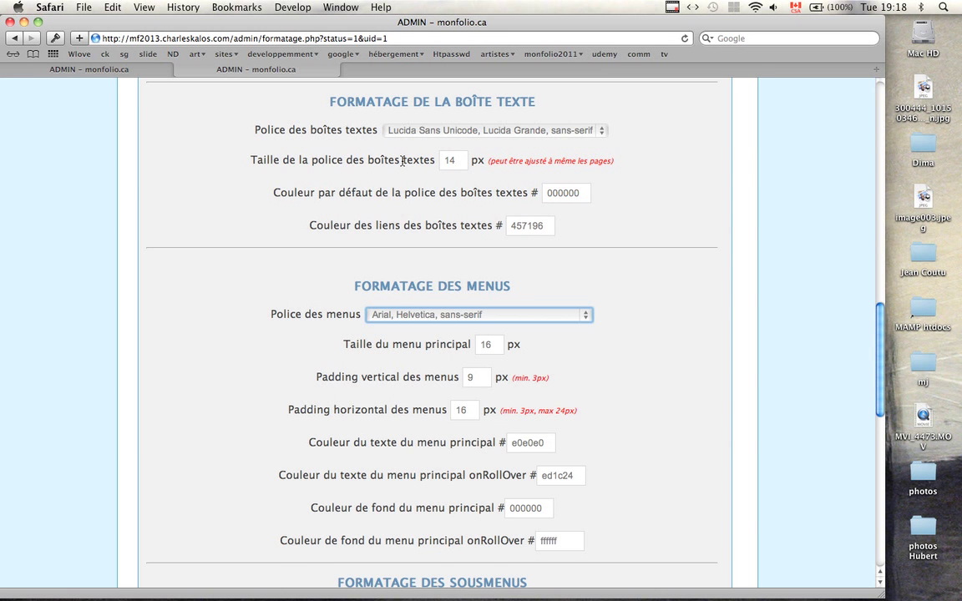
Step: View the public site from the link in the admin header, and close its window again
scroll(398, 305, "up", 15)
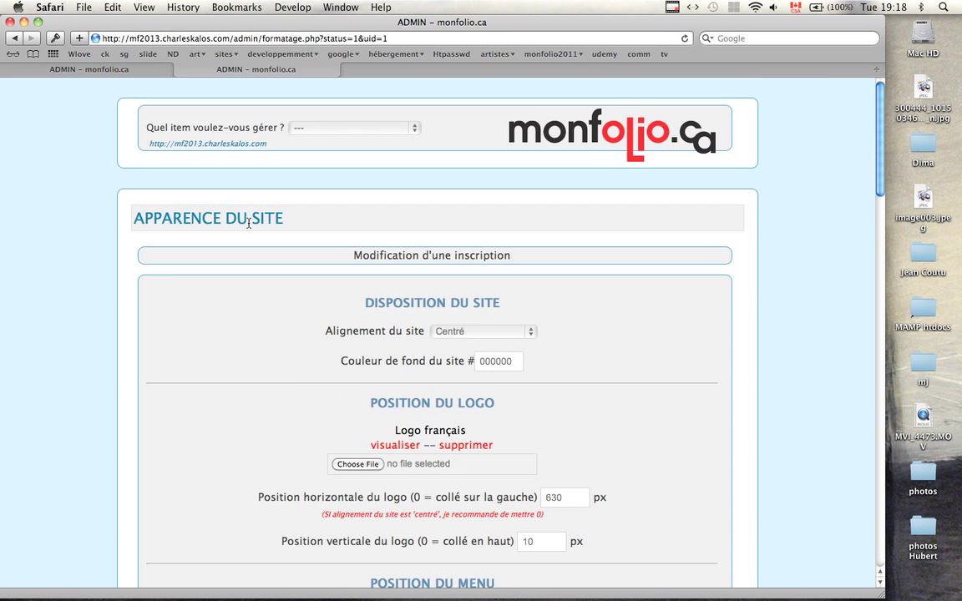
left_click(207, 145)
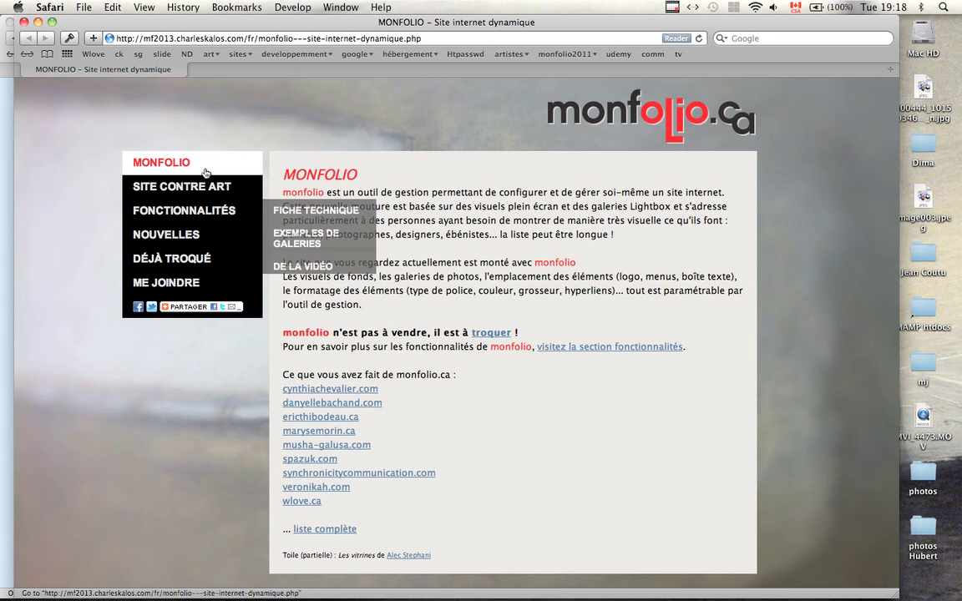
key("super+w")
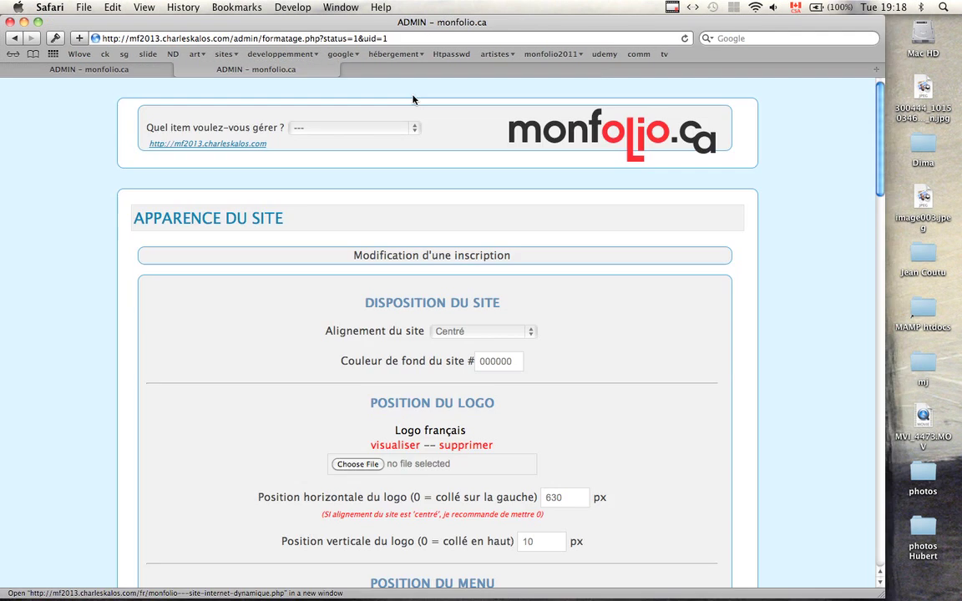
Step: Go to the Google fonts management section (Ajouter des polices google) and open the Google Web Fonts site from its link
left_click(372, 134)
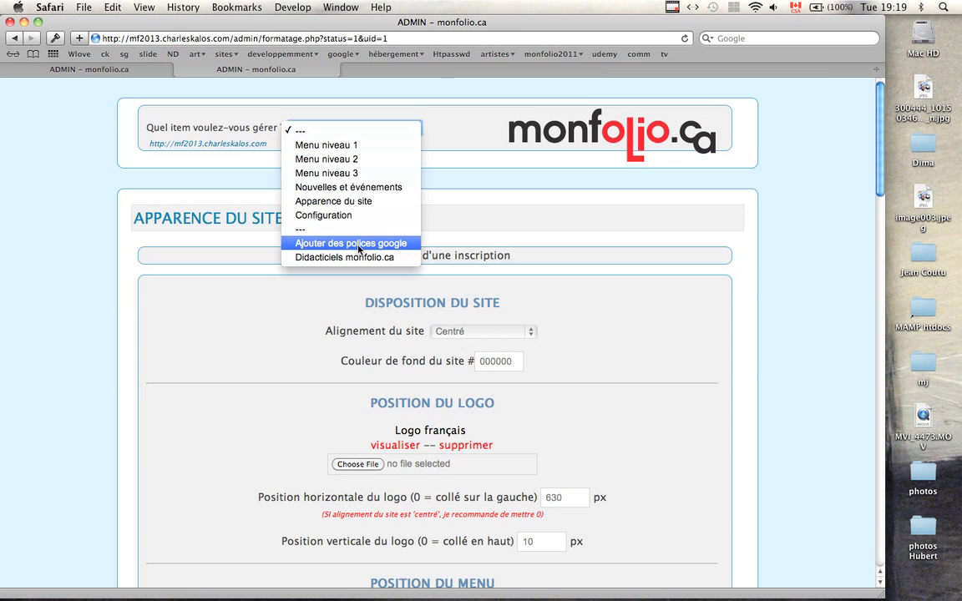
left_click(355, 244)
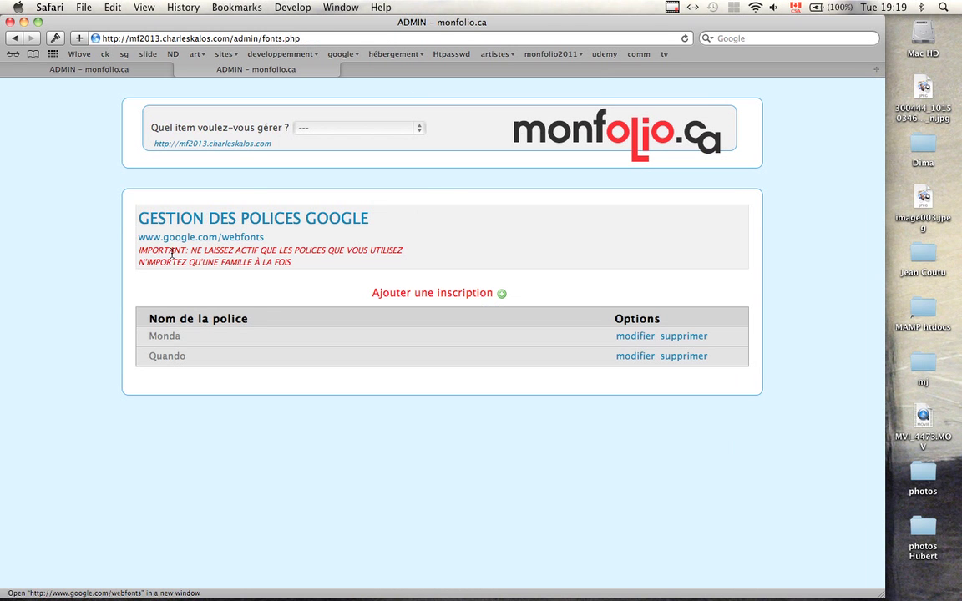
left_click_drag(139, 251, 411, 257)
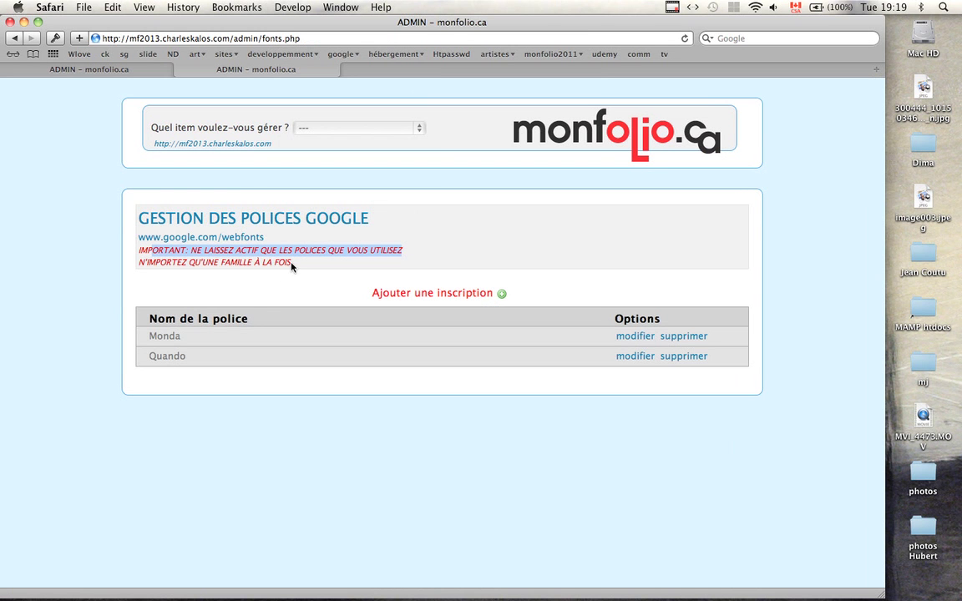
left_click_drag(292, 265, 138, 264)
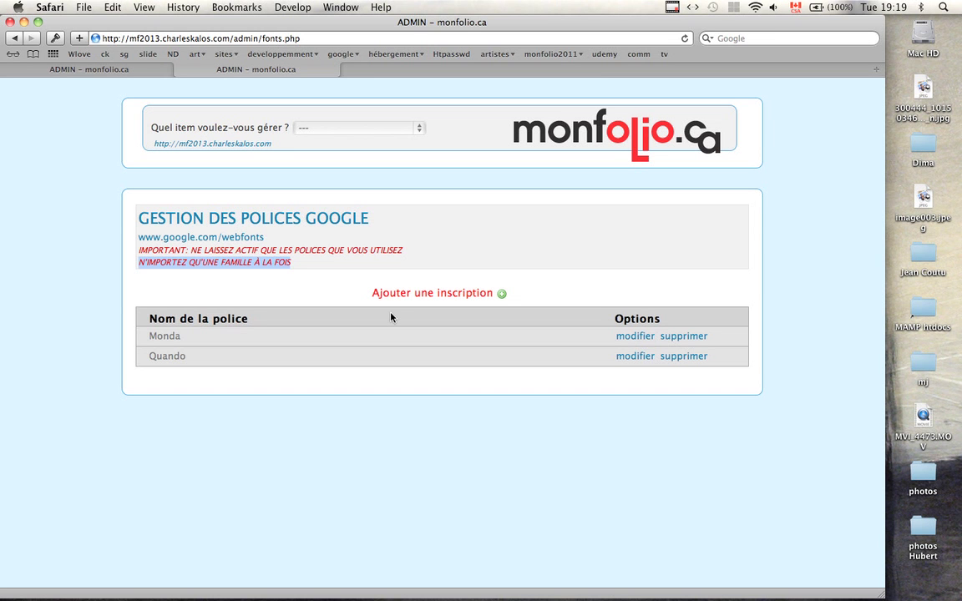
left_click(253, 279)
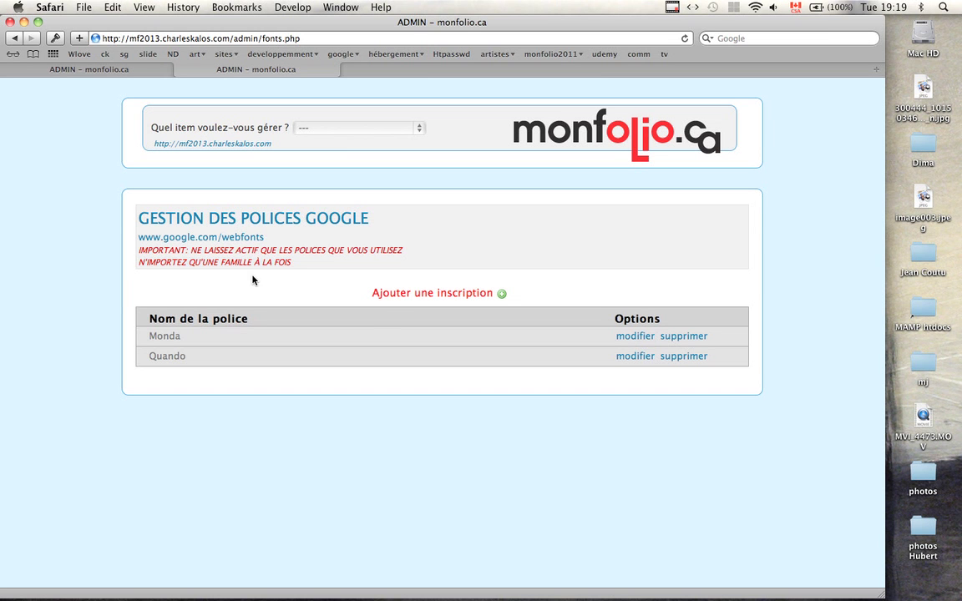
left_click(232, 242)
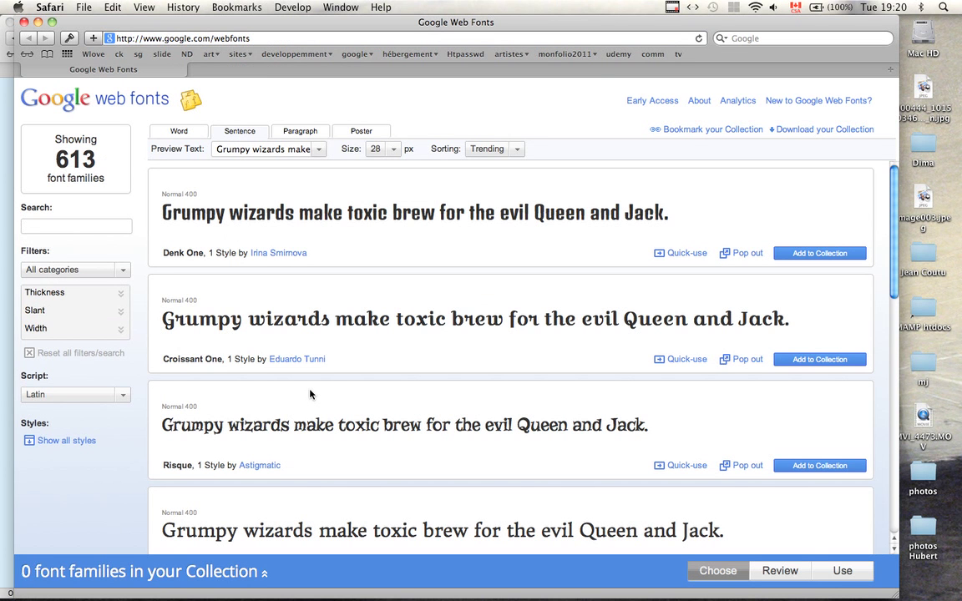
Step: Try filtering the font families by different degrees of slant, and clear the slant filter
left_click(75, 314)
left_click(71, 345)
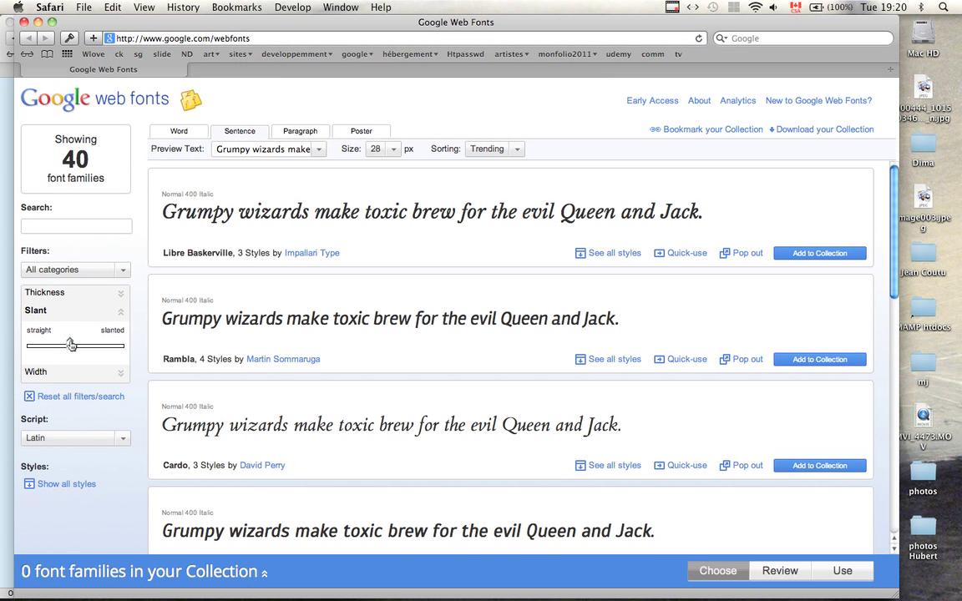
left_click_drag(75, 345, 91, 344)
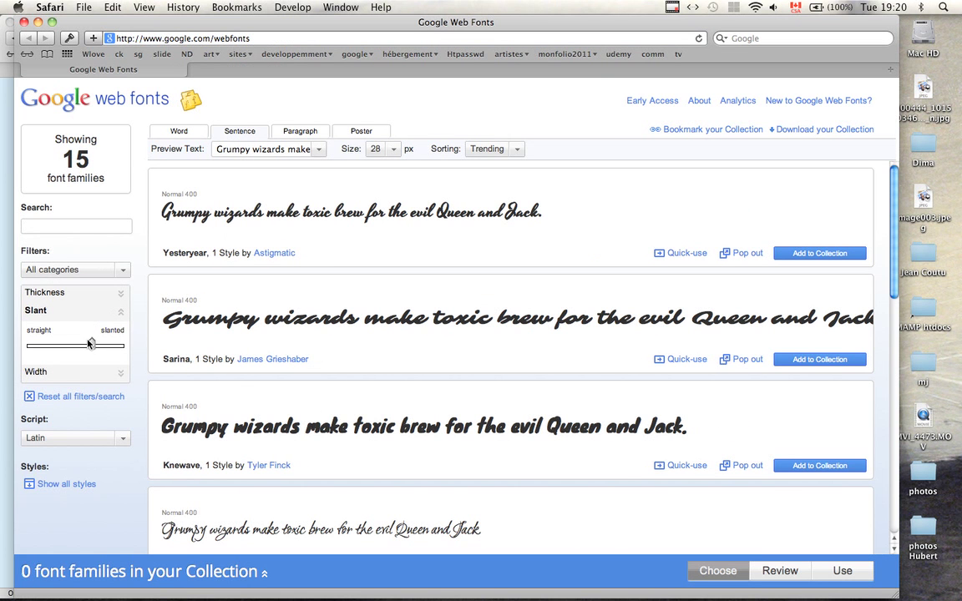
left_click_drag(91, 345, 73, 344)
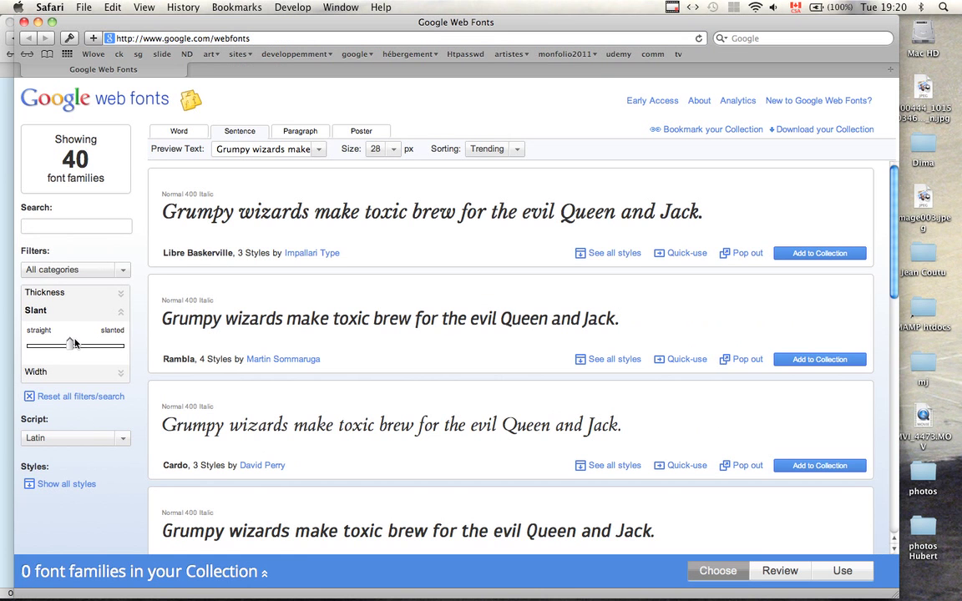
left_click(121, 311)
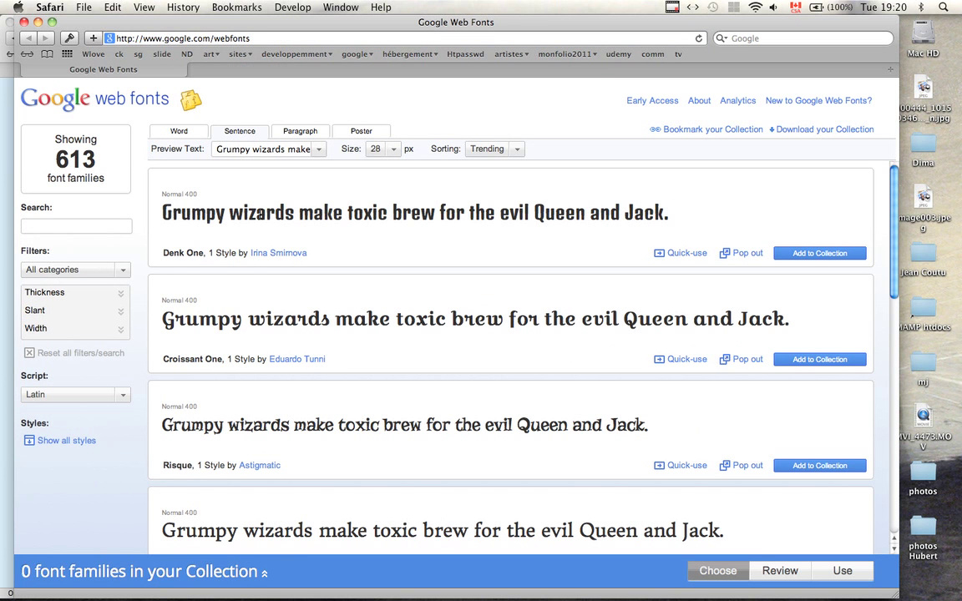
Step: Browse the list of font families and add Mr Bedfort to the collection
scroll(270, 224, "down", 9)
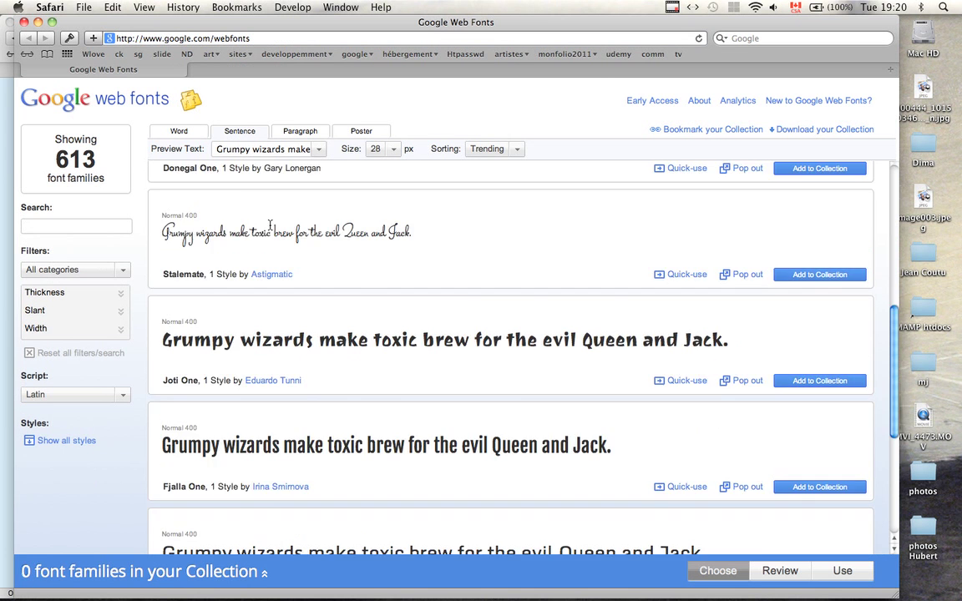
scroll(270, 226, "down", 10)
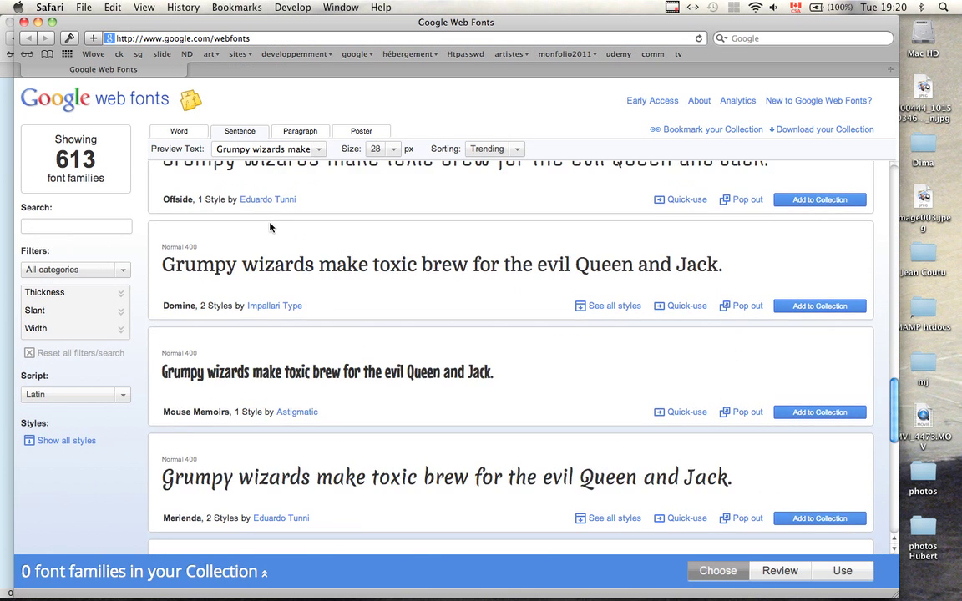
scroll(270, 225, "down", 10)
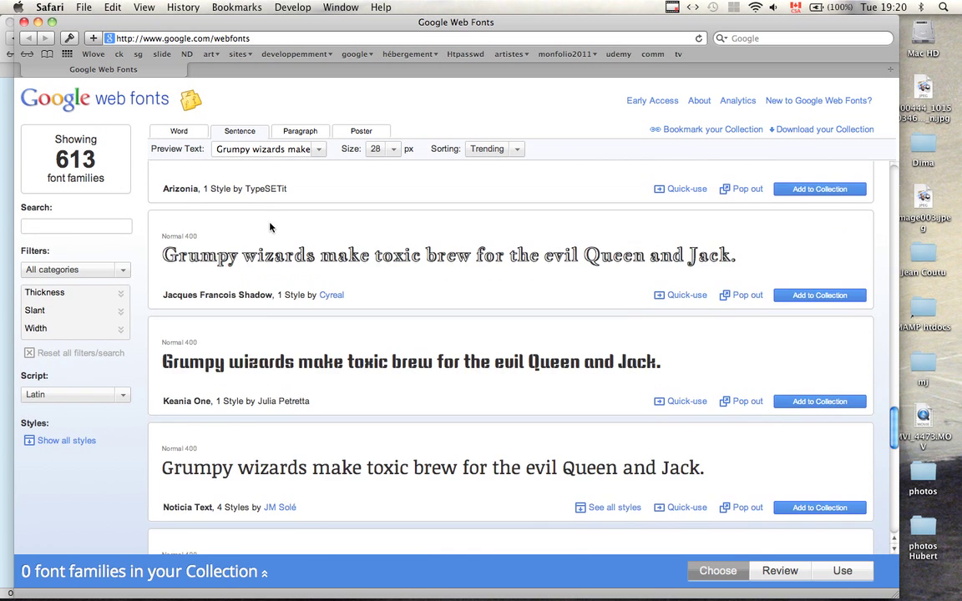
scroll(270, 226, "down", 3)
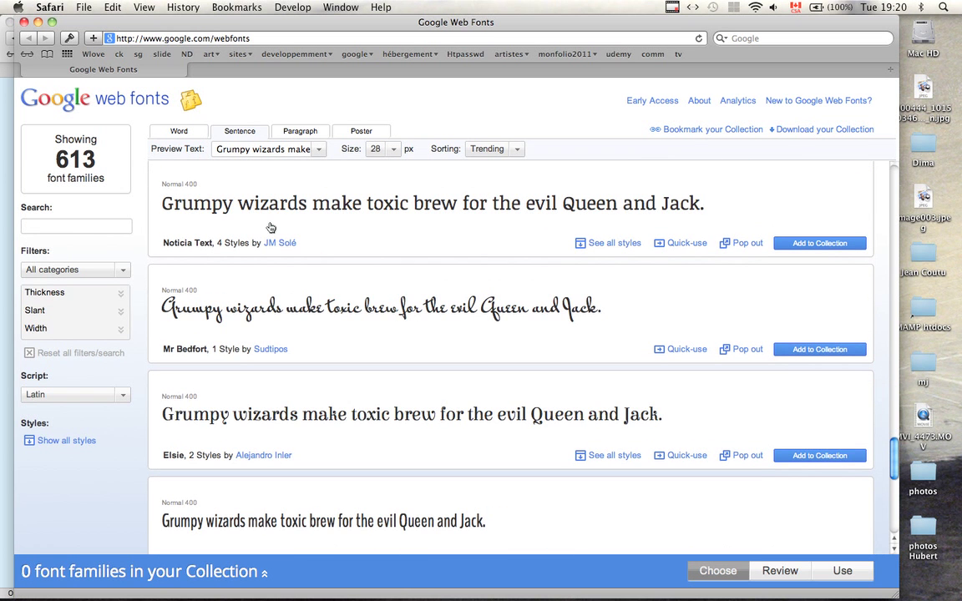
left_click(810, 349)
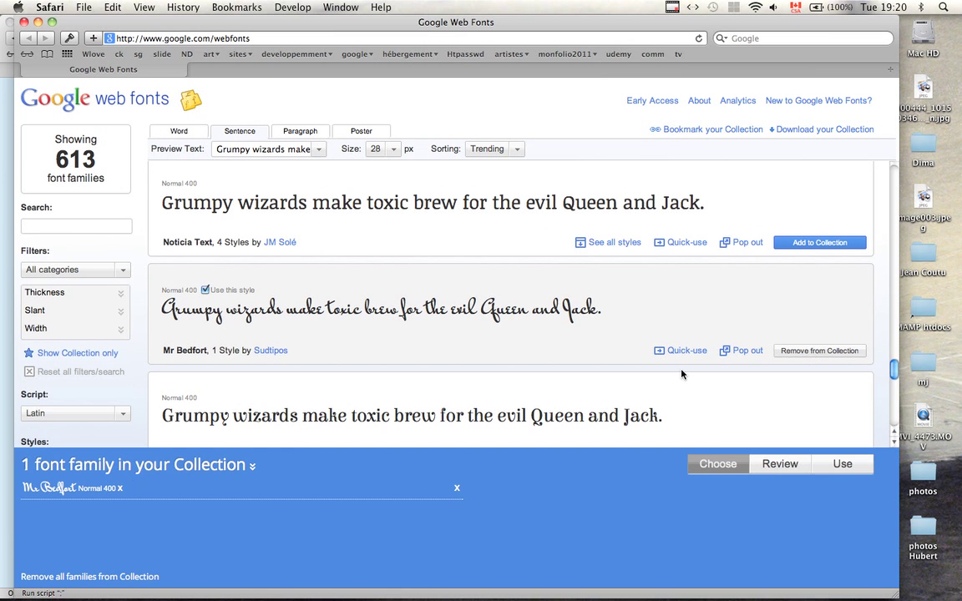
Step: Review the Mr Bedfort specimen with its preview set to Paragraph
left_click(781, 465)
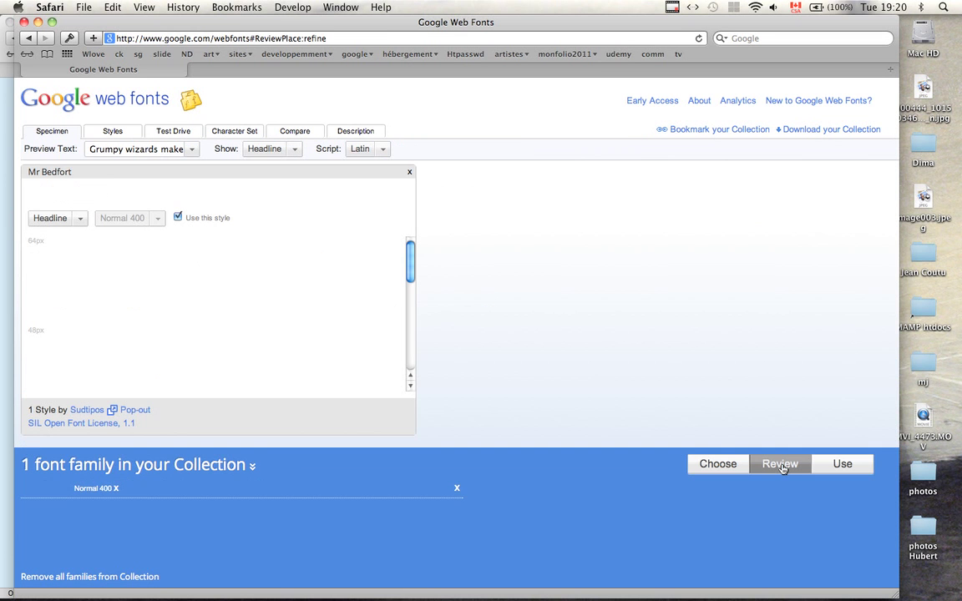
left_click(80, 218)
left_click(67, 249)
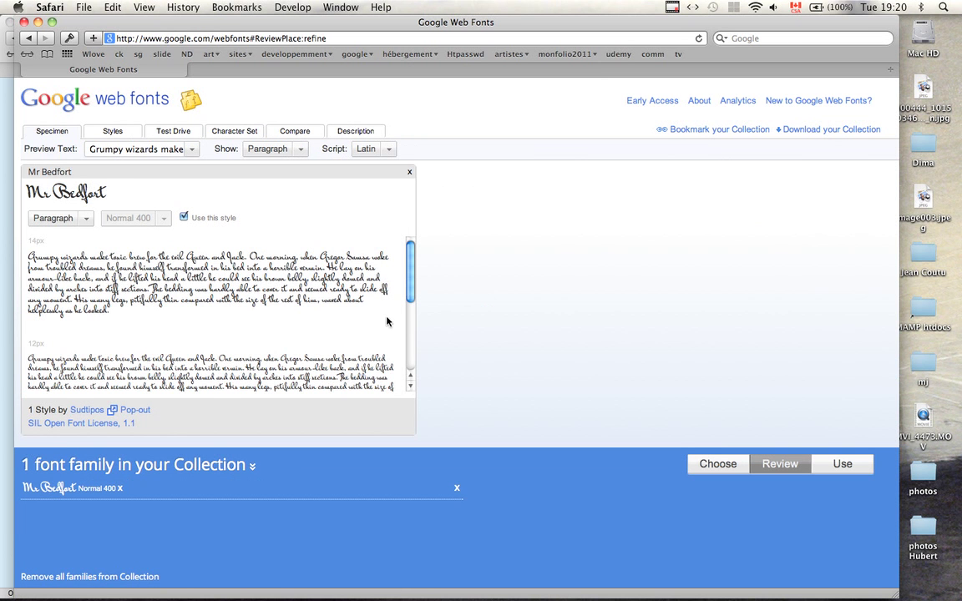
Step: Open the usage page for the collection and copy the font family name Mr Bedfort
left_click(843, 465)
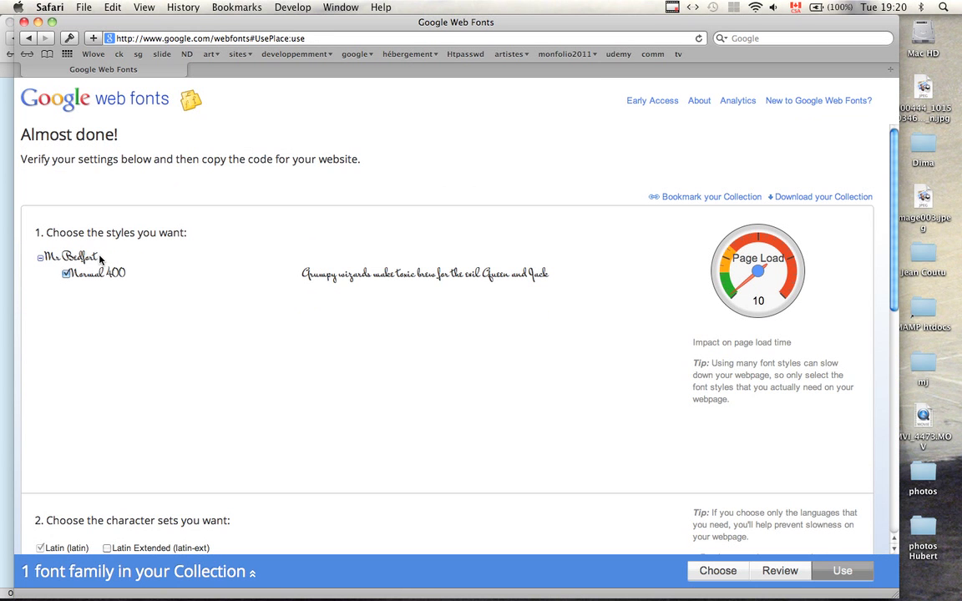
left_click_drag(98, 259, 45, 257)
key("super+c")
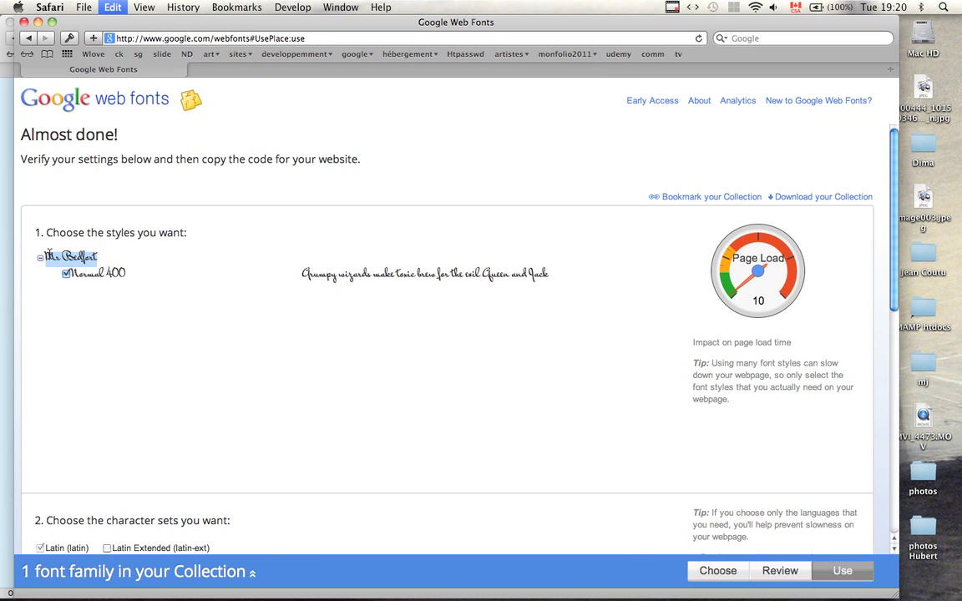
Step: Switch back to the monfolio.ca admin window, add a new font entry and paste Mr Bedfort as its Nom de la police
mouse_move(0, 600)
left_click(406, 214)
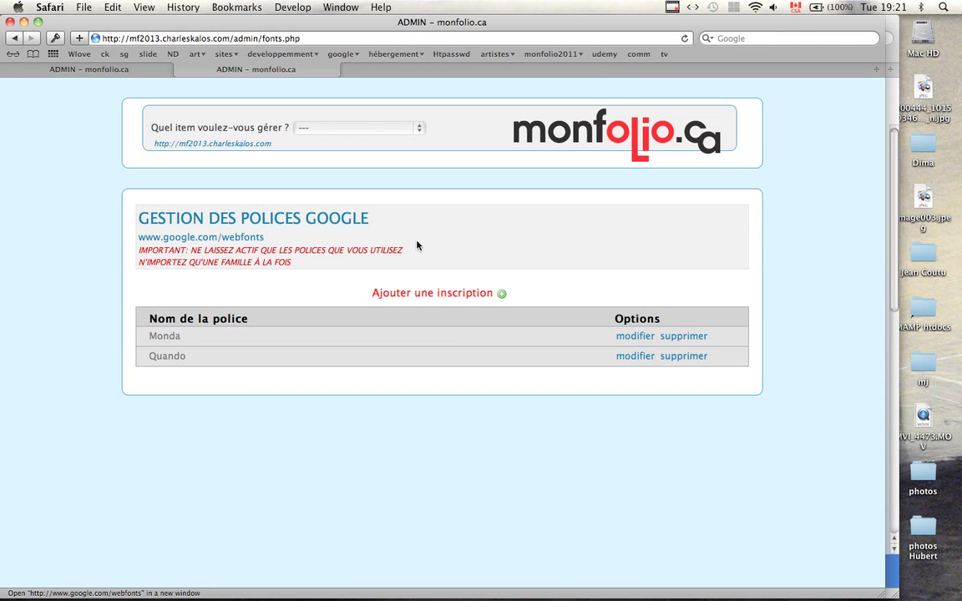
left_click(426, 295)
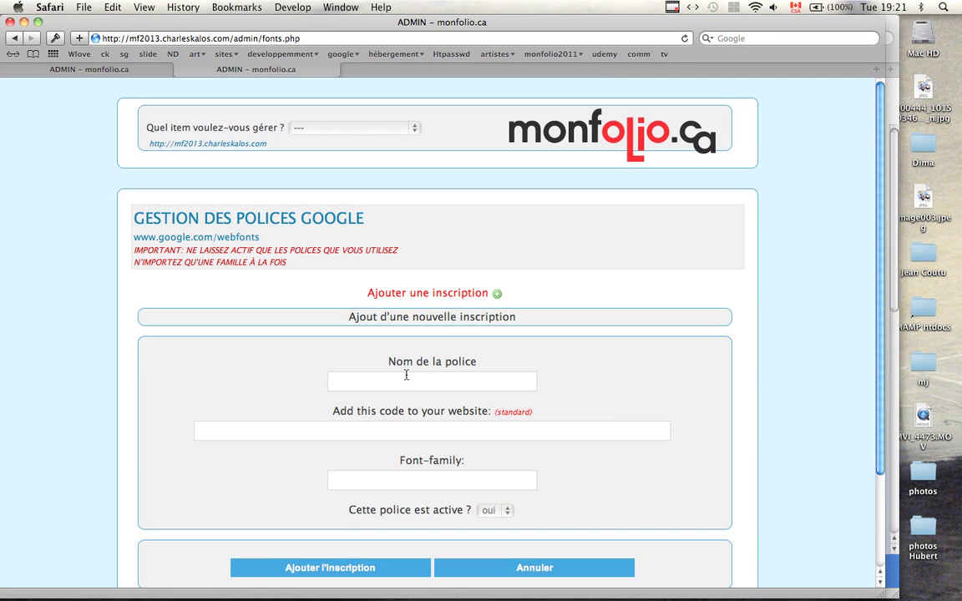
left_click(406, 375)
key("super+v")
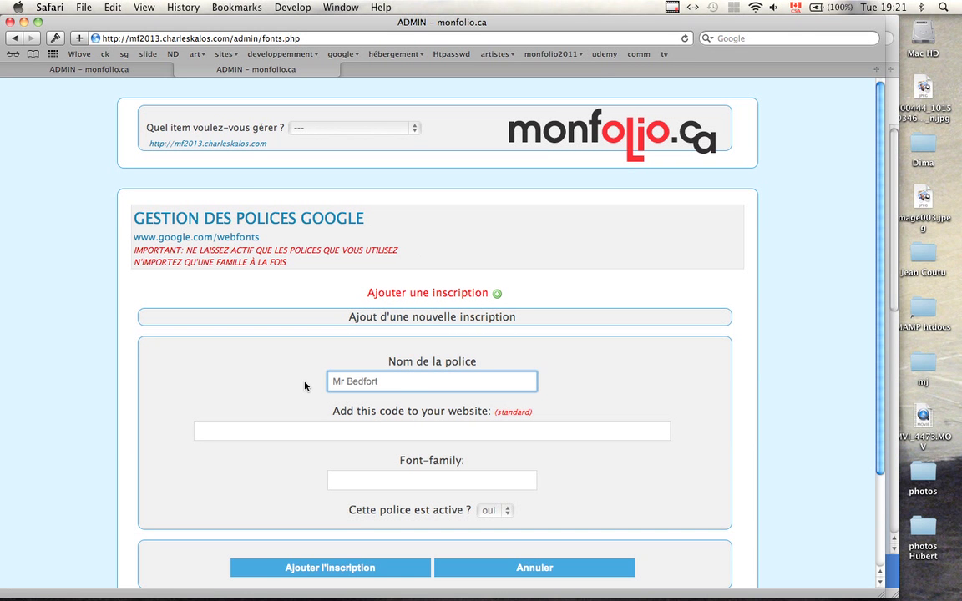
key("BackSpace")
Step: Switch to the Google Web Fonts window and copy the Standard link code for Mr Bedfort from "Add this code to your website"
left_click_drag(333, 411, 492, 415)
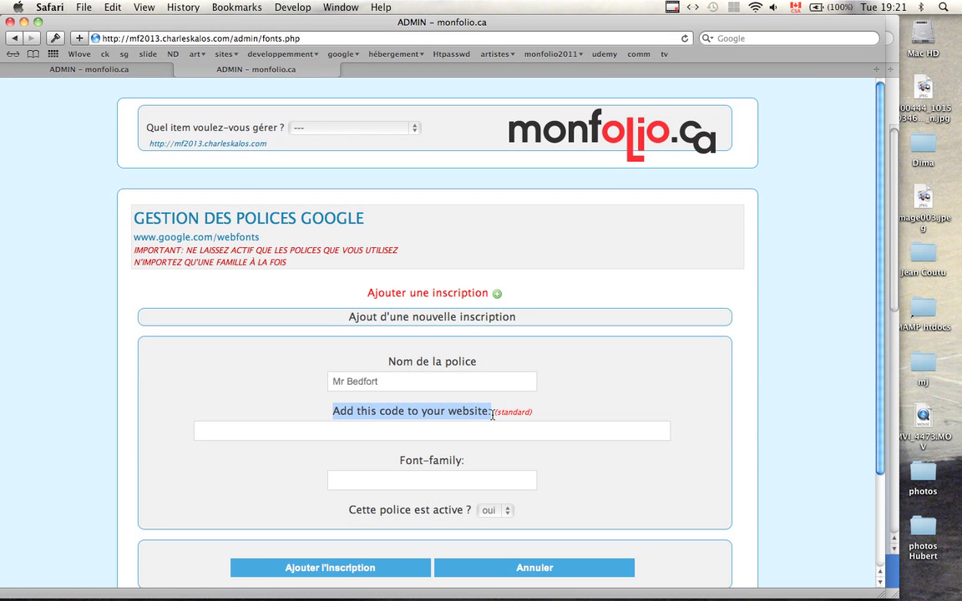
key("ctrl+Down")
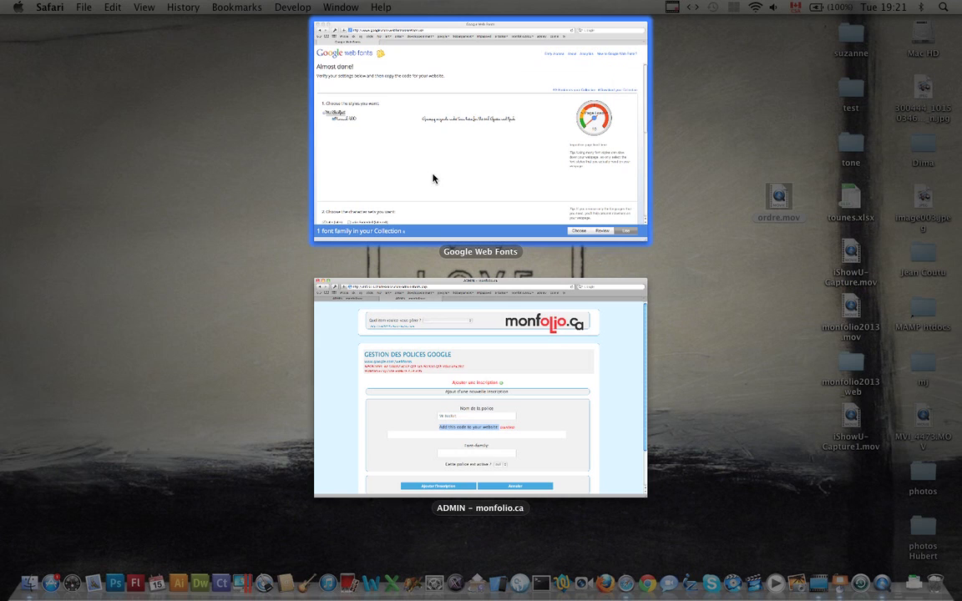
left_click(434, 178)
scroll(377, 295, "down", 5)
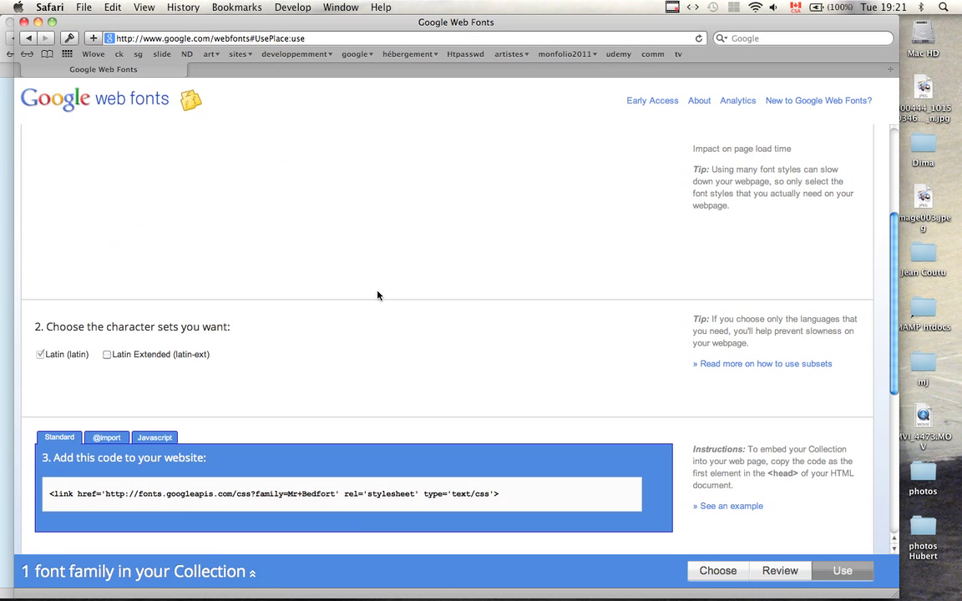
scroll(378, 296, "down", 1)
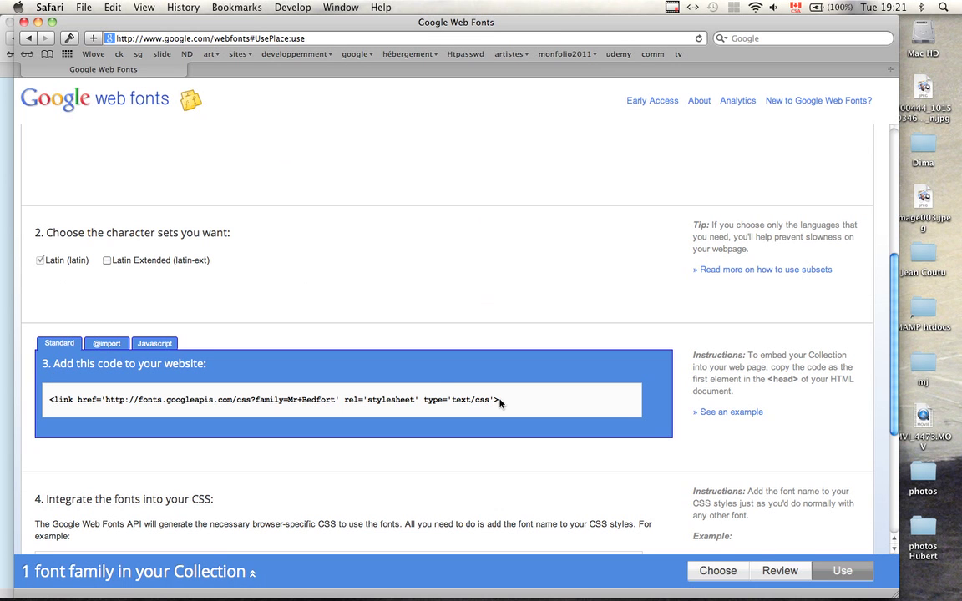
left_click_drag(500, 402, 46, 399)
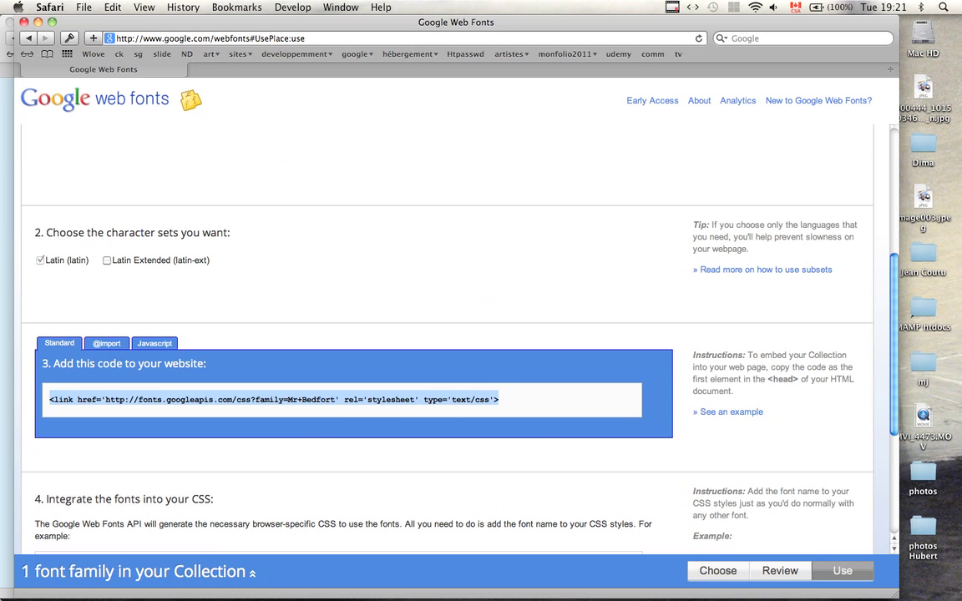
Step: Return to the monfolio.ca admin window and paste the Mr Bedfort link code into the "Add this code to your website" field
key("ctrl+Down")
left_click(455, 221)
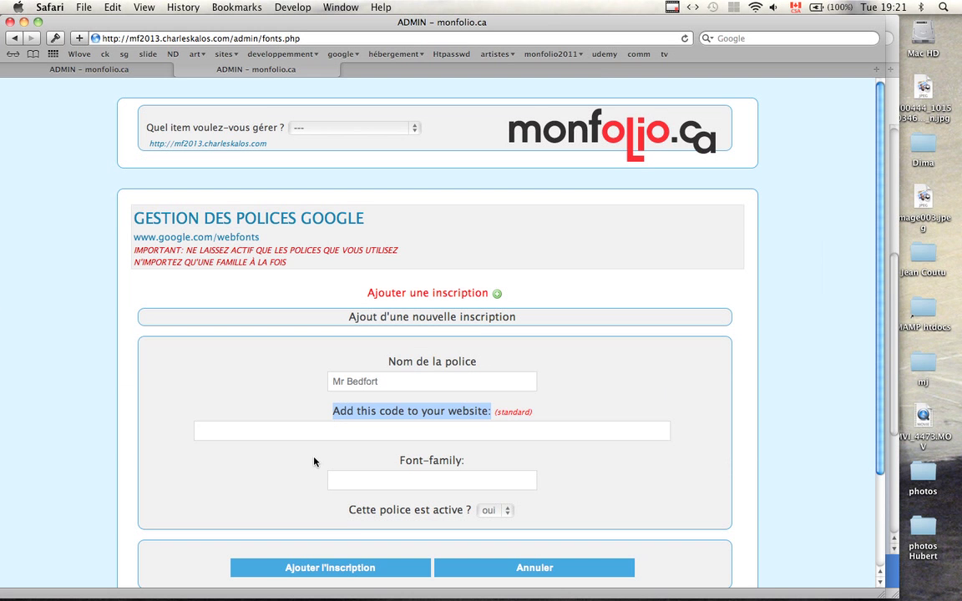
left_click(333, 426)
key("super+v")
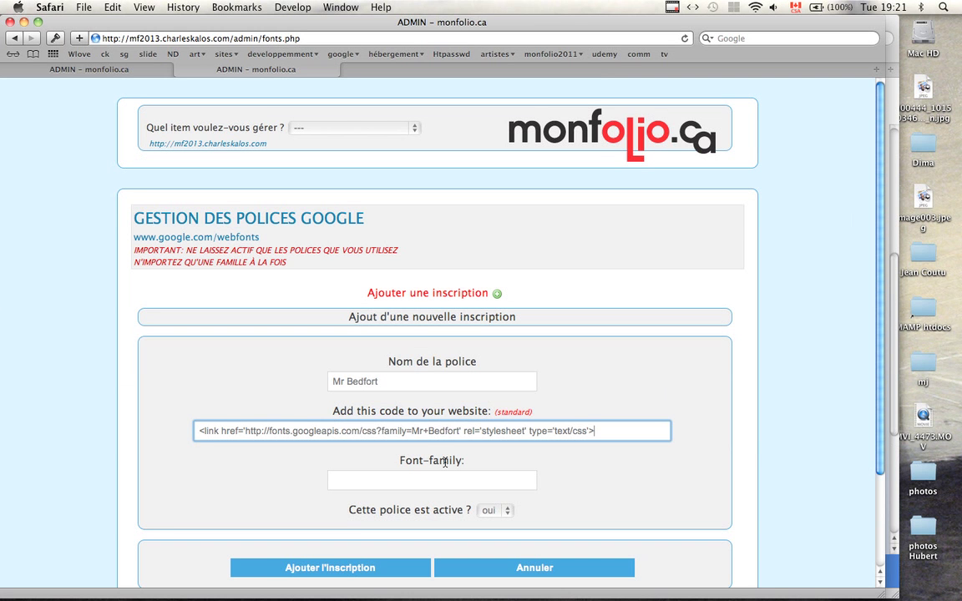
Step: Switch back to Google Web Fonts and copy the CSS rule font-family: 'Mr Bedfort', cursive; from the integration section
key("ctrl+Down")
left_click(380, 195)
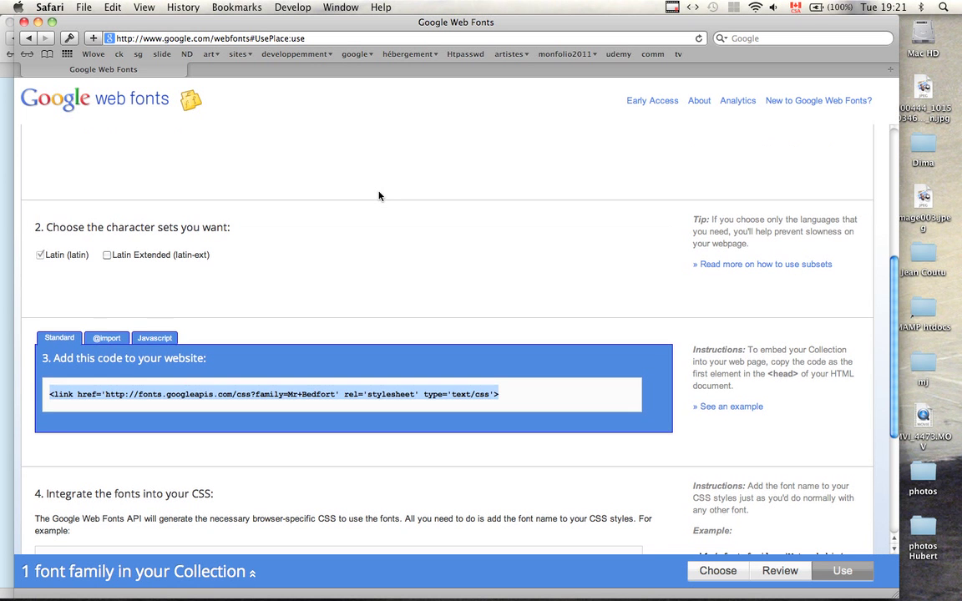
scroll(380, 195, "down", 5)
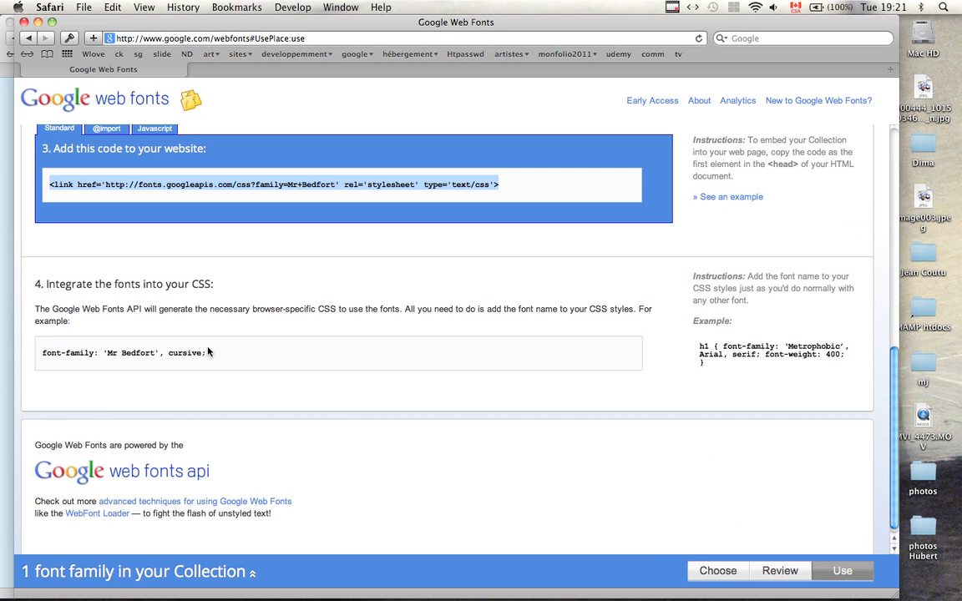
left_click_drag(209, 356, 43, 357)
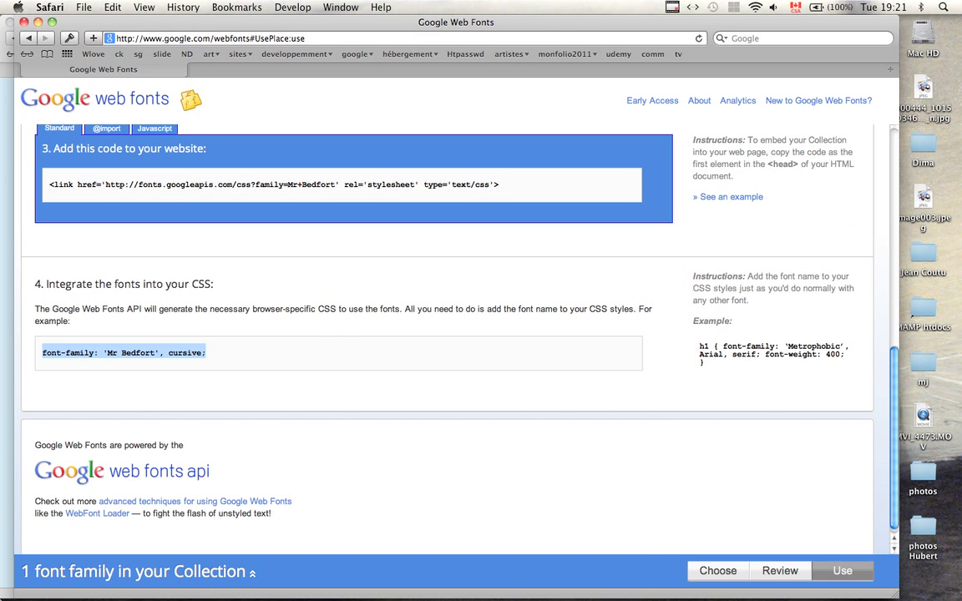
Step: In the monfolio.ca admin window, paste the copied CSS rule as the Font-family value and submit the new font entry
key("F10")
left_click(480, 200)
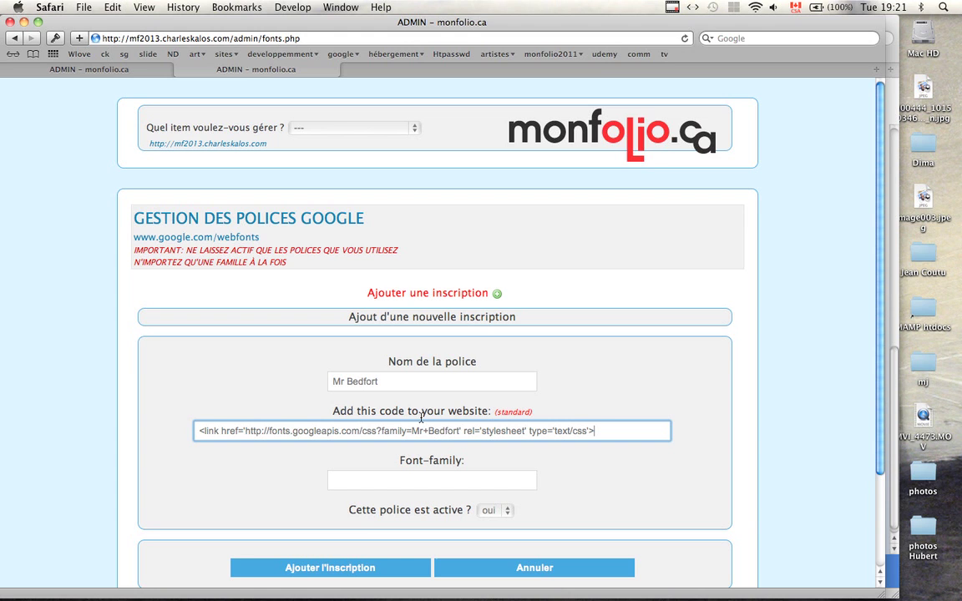
left_click(404, 488)
key("super+v")
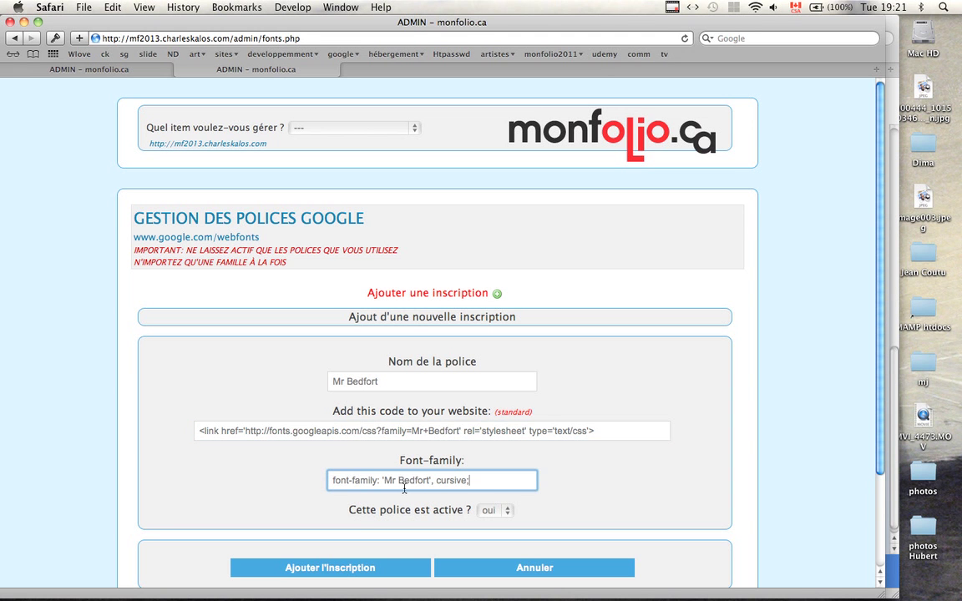
left_click(351, 566)
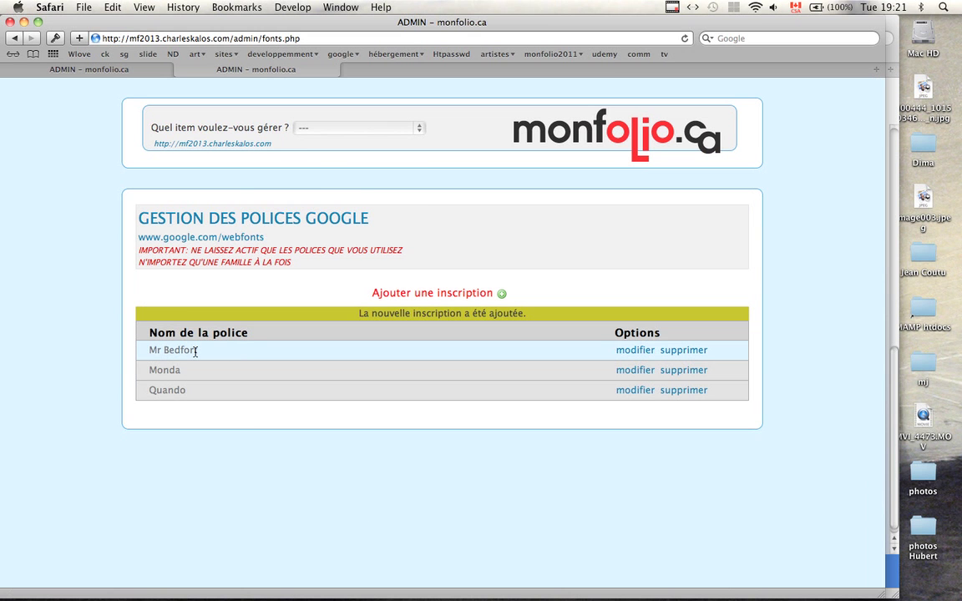
Step: Go to the Apparence du site management page and open the Style profile for modification
left_click(333, 129)
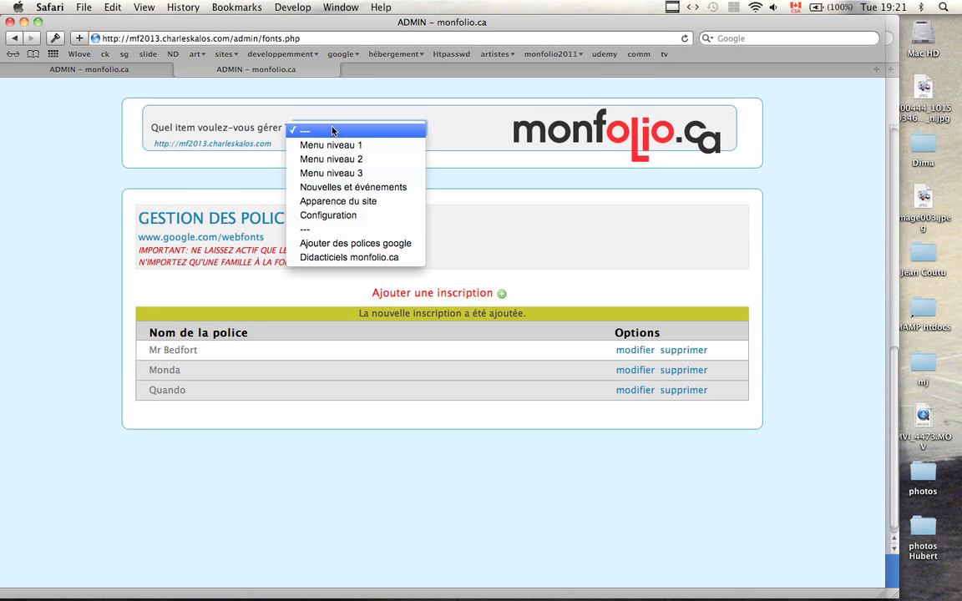
left_click(337, 200)
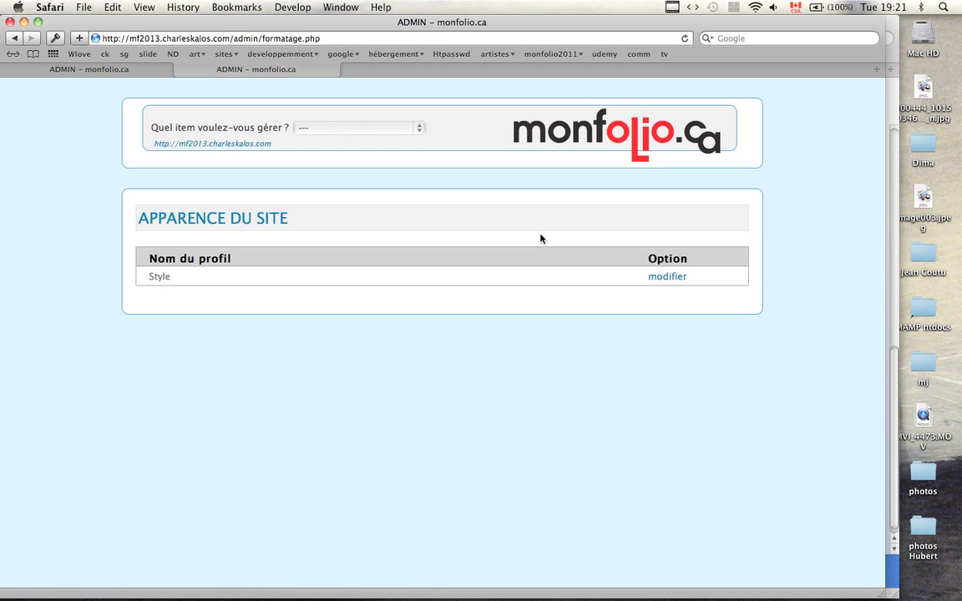
left_click(662, 278)
Step: Set the text boxes' font to Mr Bedfort and their font size to 16 px under Formatage de la boîte texte
scroll(514, 329, "down", 10)
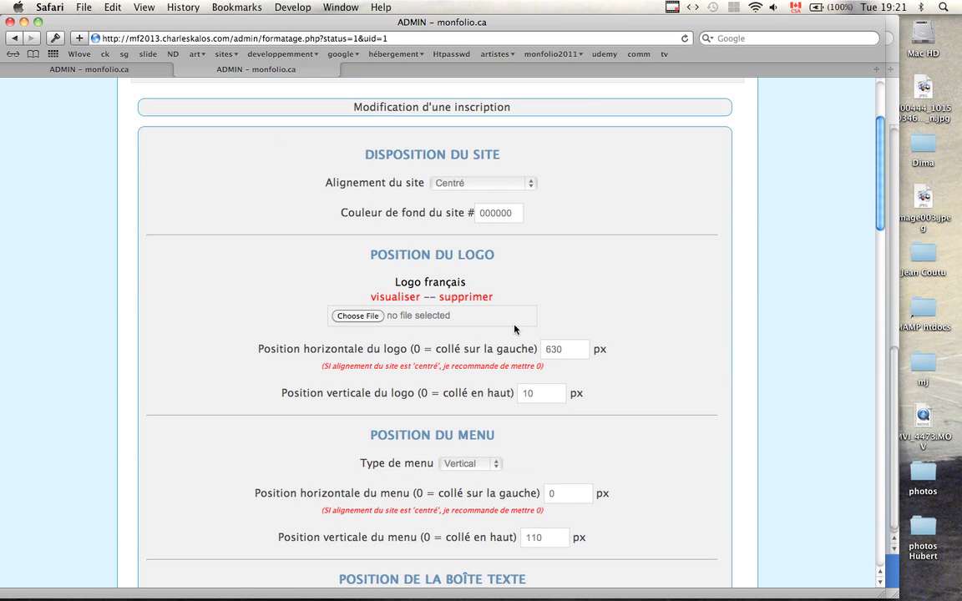
scroll(514, 329, "down", 4)
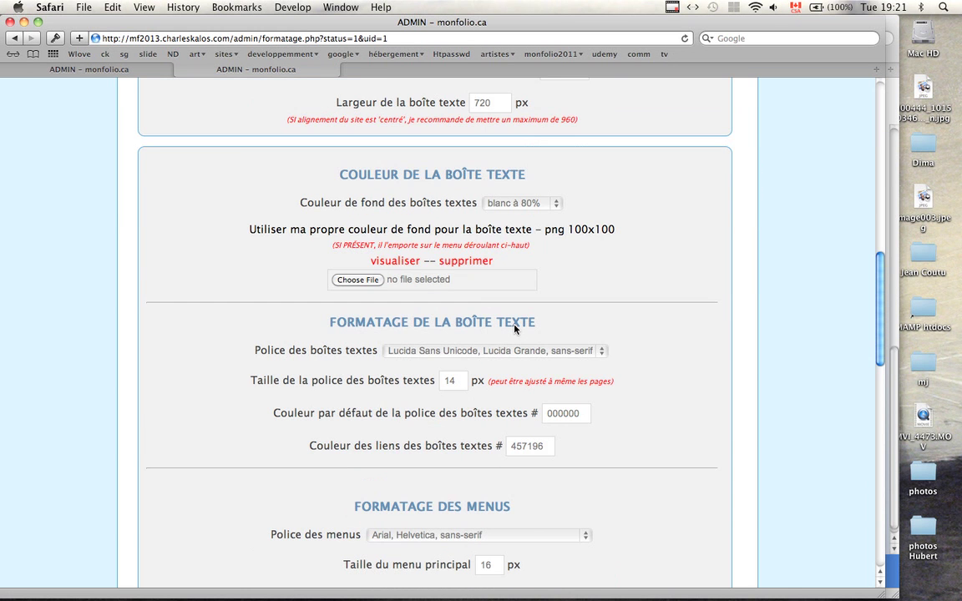
left_click(492, 279)
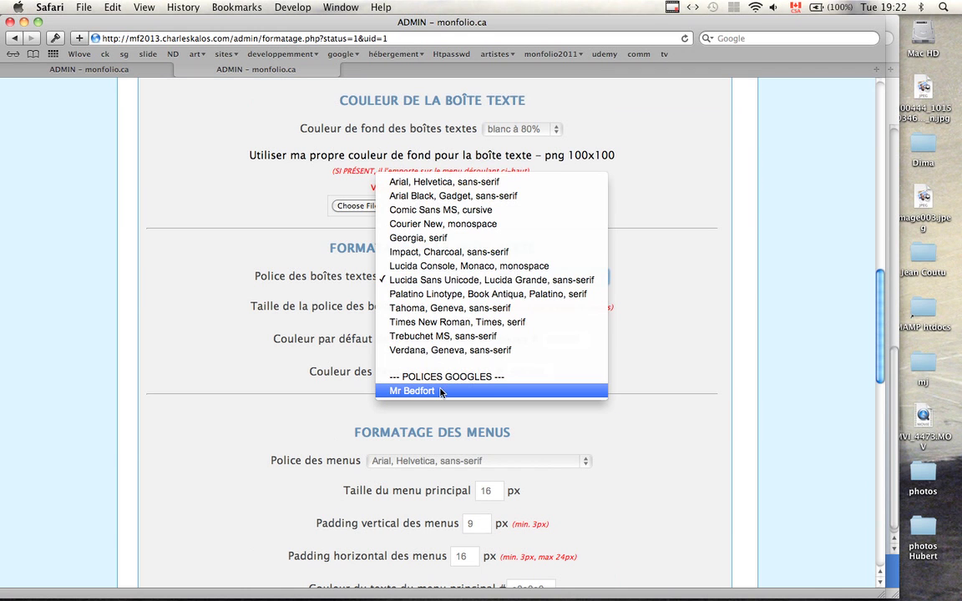
left_click(391, 391)
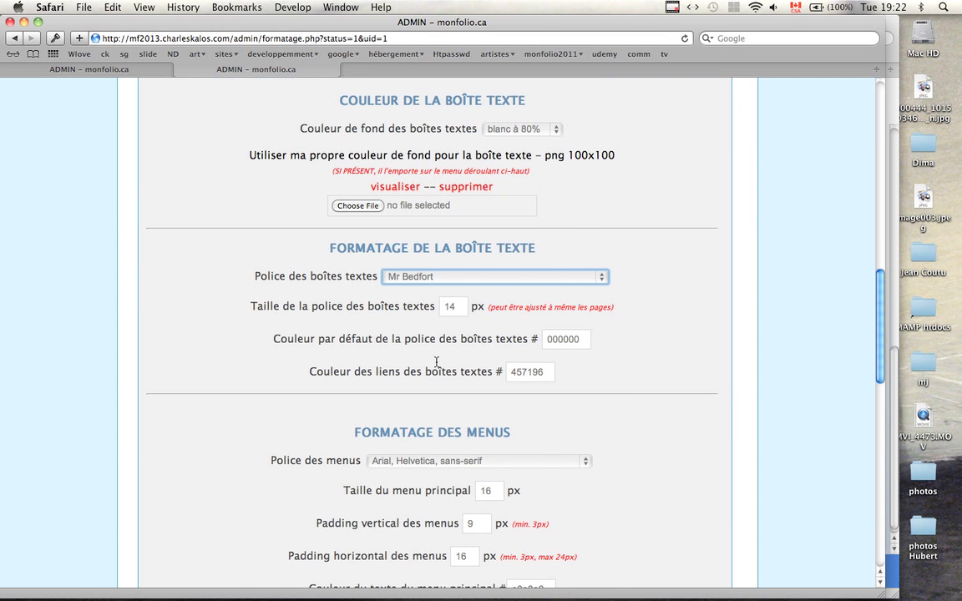
left_click(459, 309)
key("BackSpace")
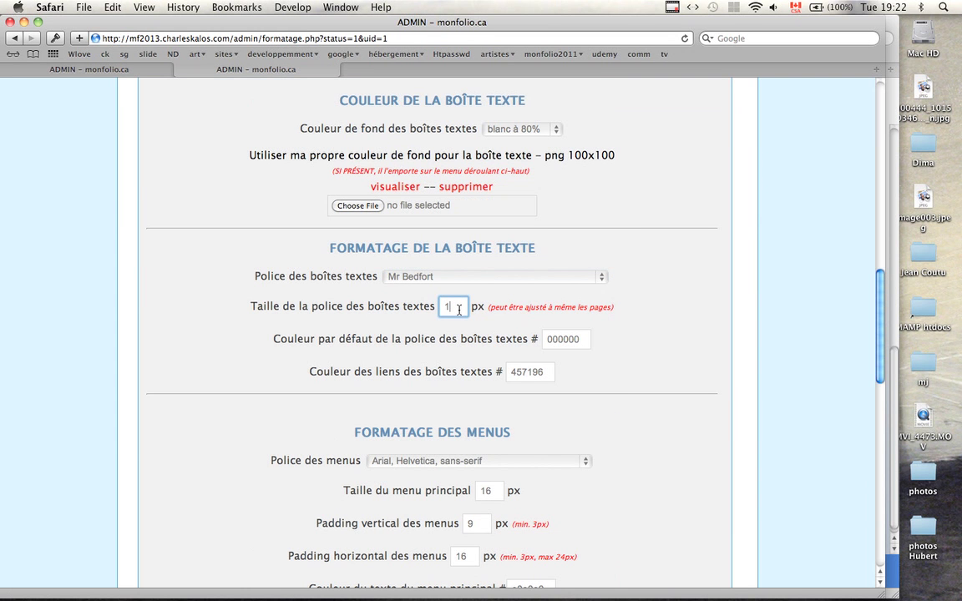
type("6")
Step: Save the modified Style profile and open the public site to check the text font
scroll(497, 308, "down", 10)
left_click(344, 469)
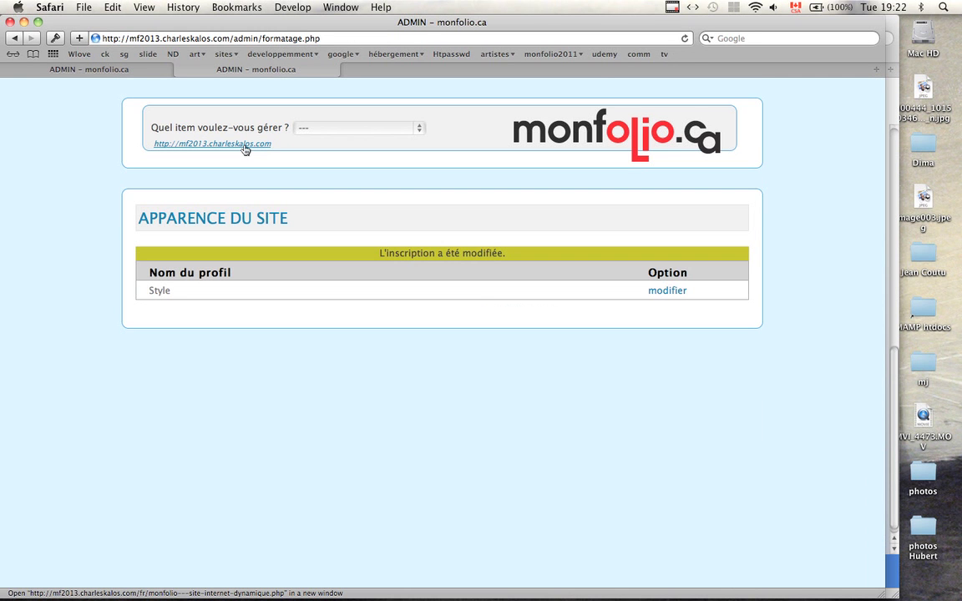
left_click(245, 146)
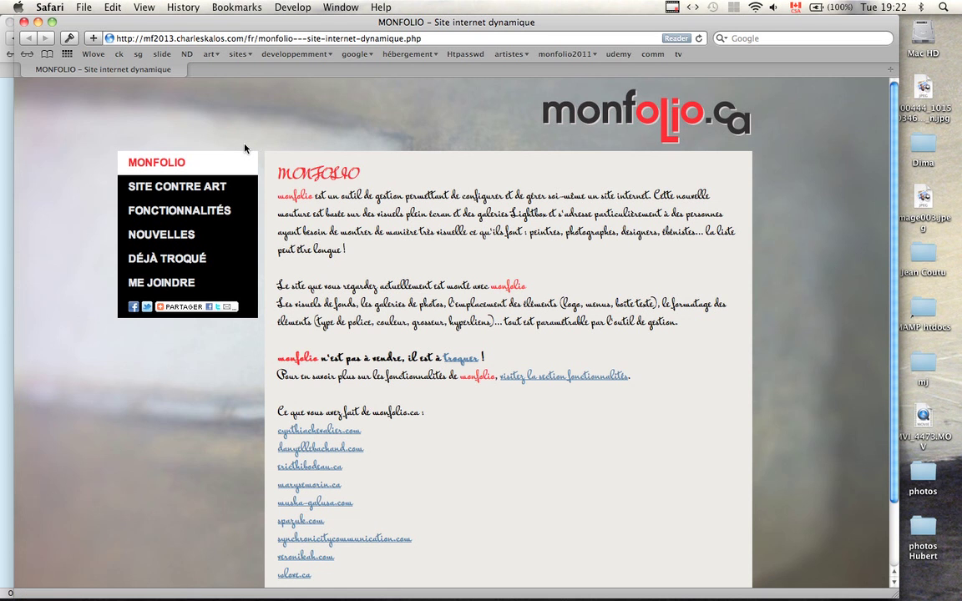